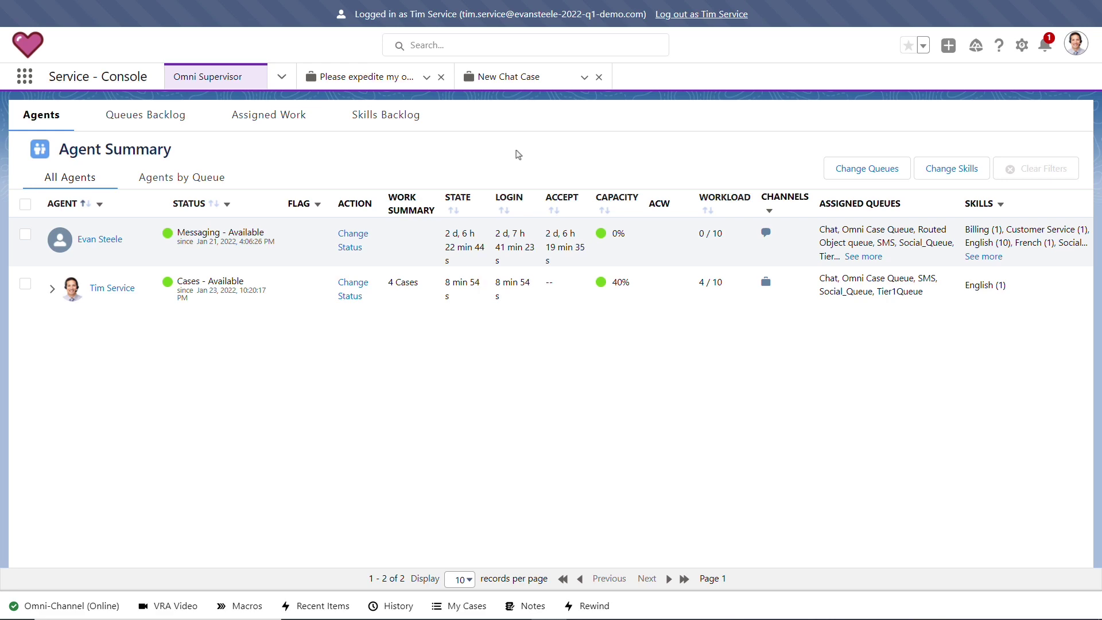
Close the New Chat Case tab, leaving the 'Please expedite my order.' case in view.
{"action": "left_click", "coordinate": [510, 80]}
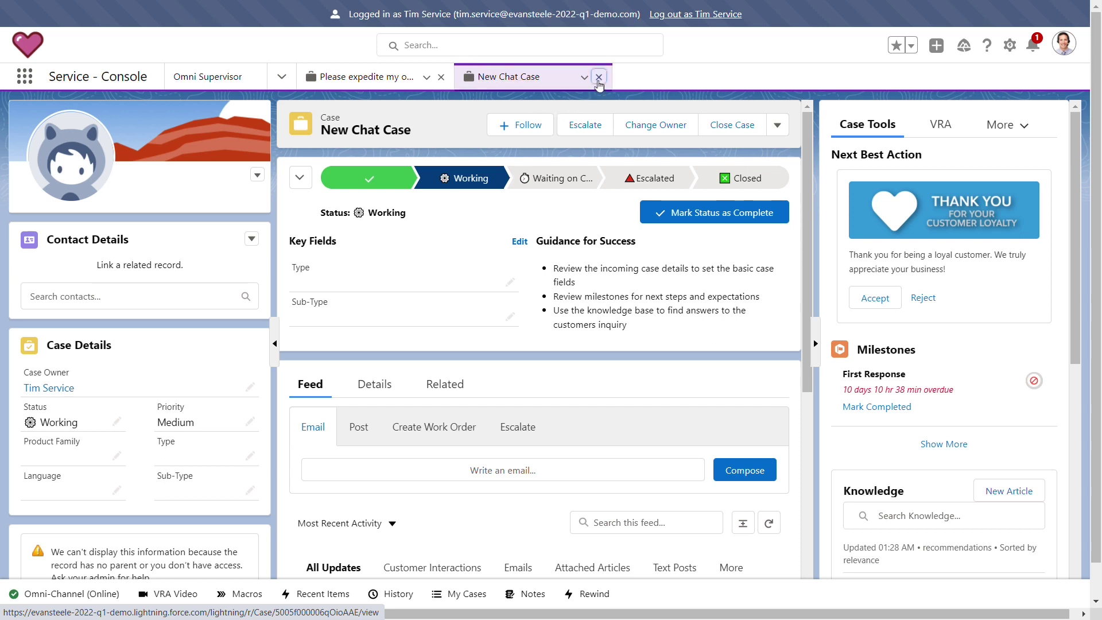
{"action": "left_click", "coordinate": [599, 77]}
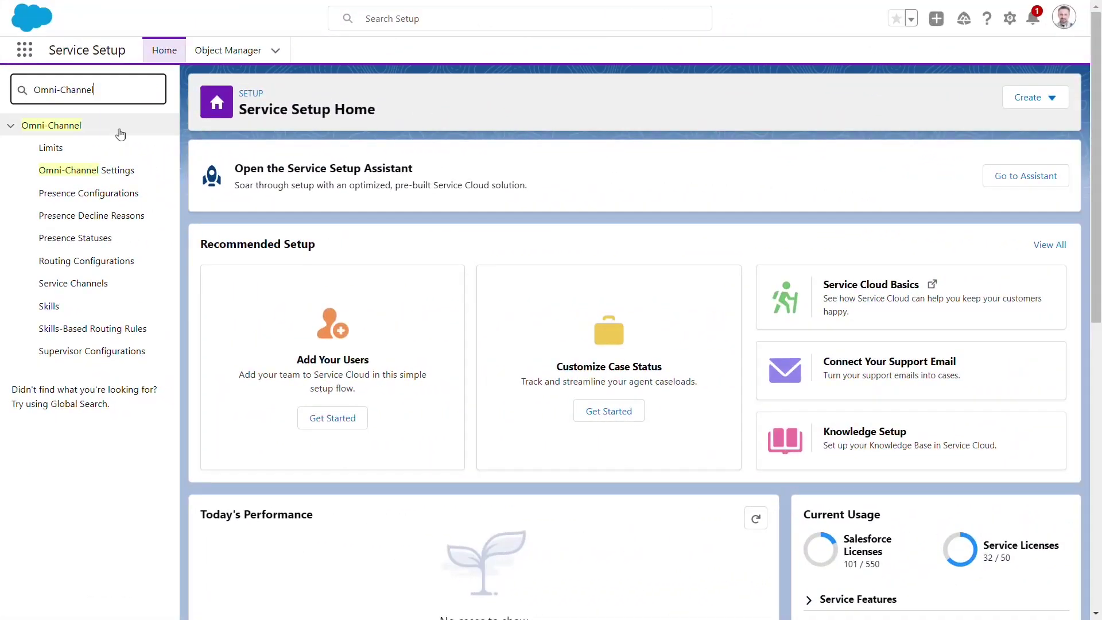
Turn on Enable Status-Based Capacity Model in Omni-Channel Settings and save.
{"action": "left_click", "coordinate": [116, 171]}
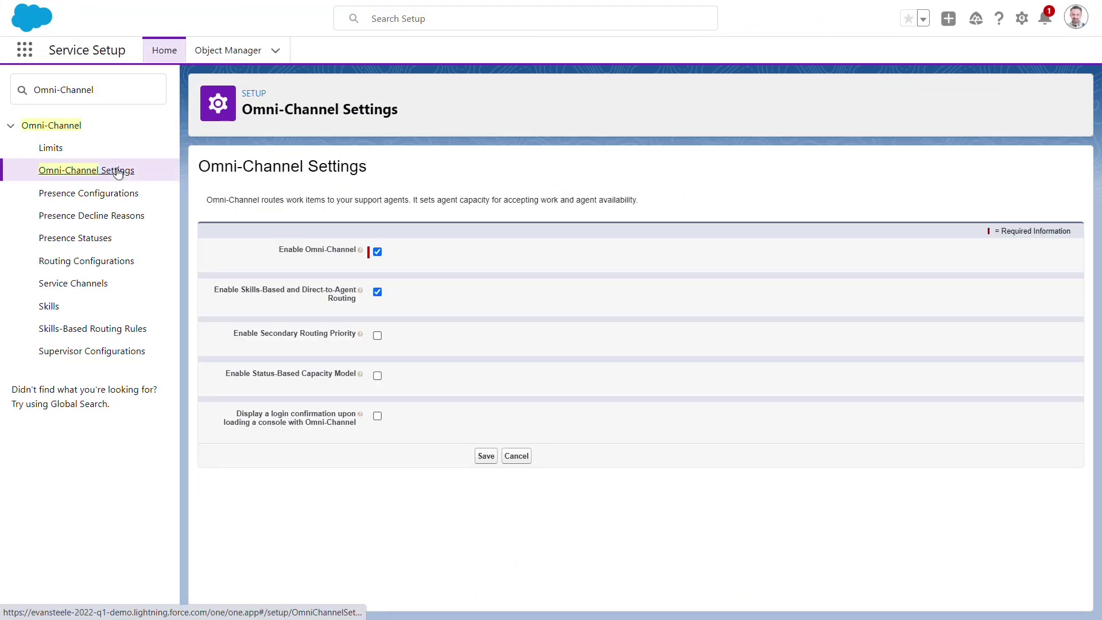
{"action": "left_click", "coordinate": [377, 376]}
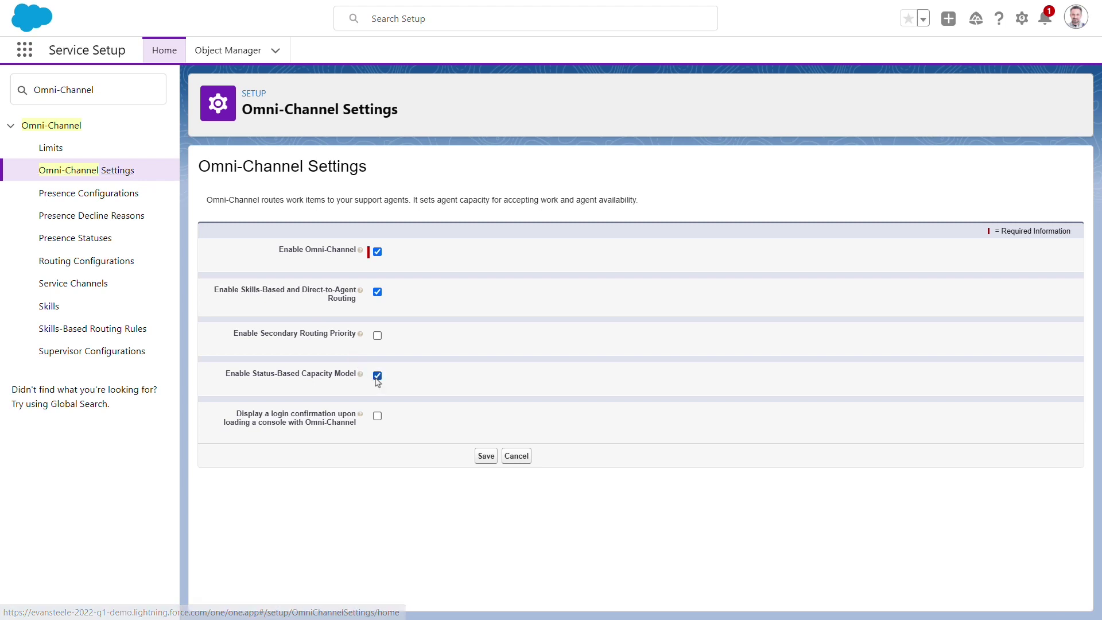
{"action": "left_click", "coordinate": [485, 456]}
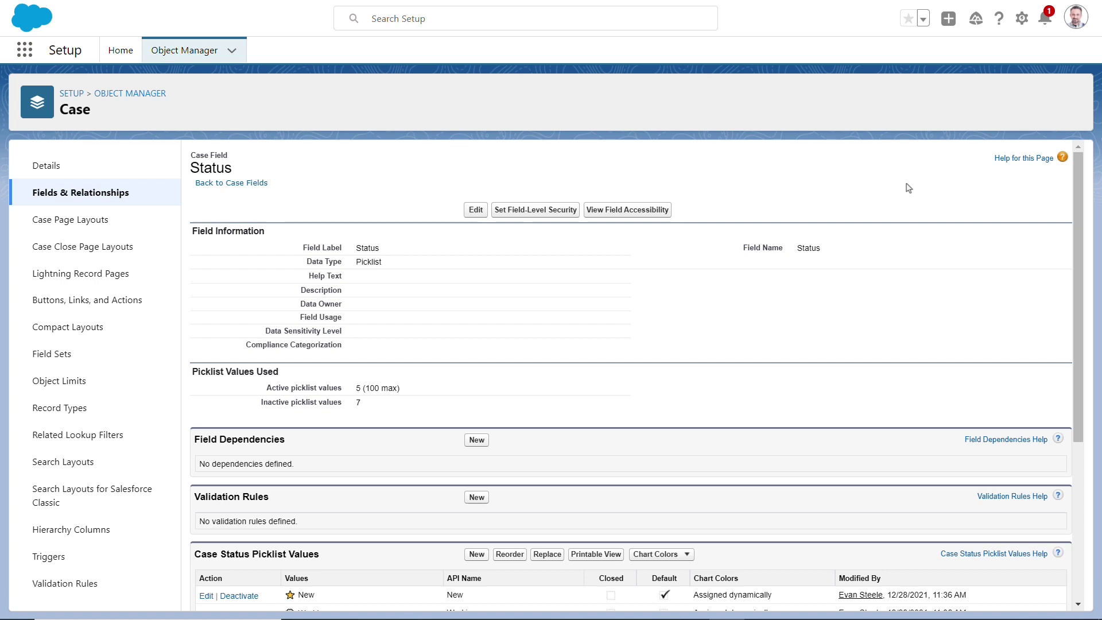
Scroll down to review the Case Status picklist values.
{"action": "scroll", "coordinate": [908, 188], "scroll_direction": "down", "scroll_amount": 5}
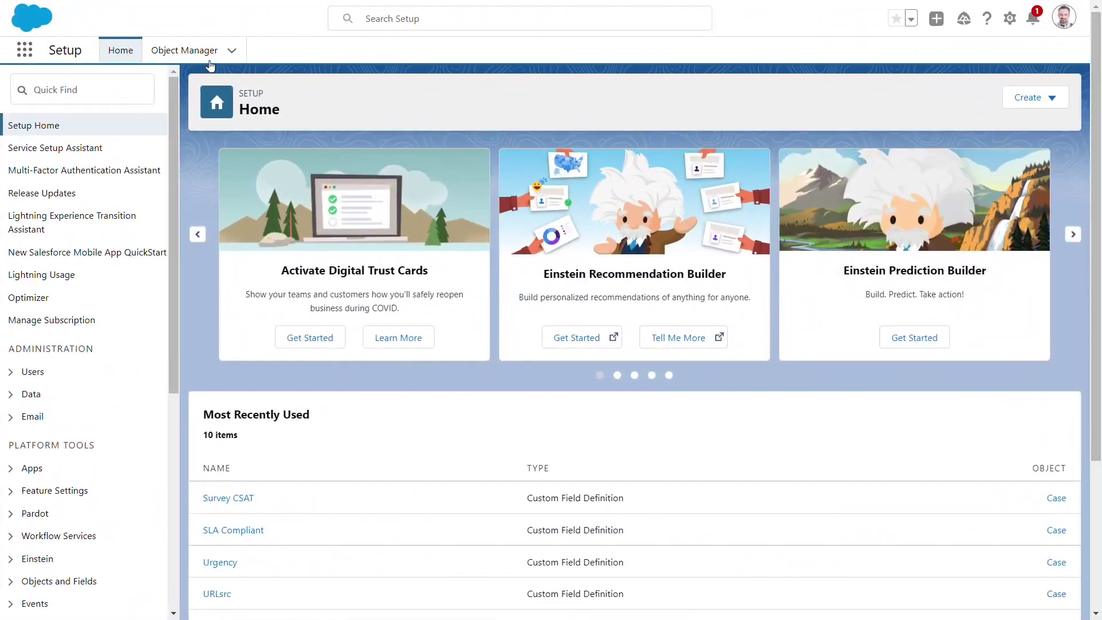
Find Service Channels in Quick Find, edit the Cases channel, and choose Status-based capacity.
{"action": "left_click", "coordinate": [132, 89]}
{"action": "type", "text": "Service Channels"}
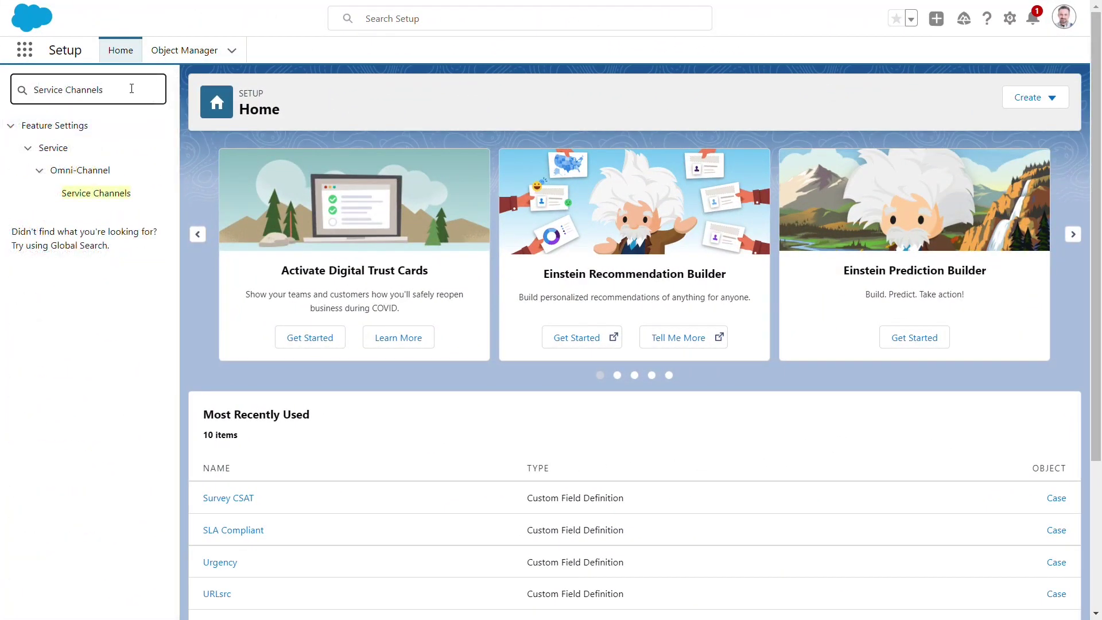
{"action": "left_click", "coordinate": [122, 193]}
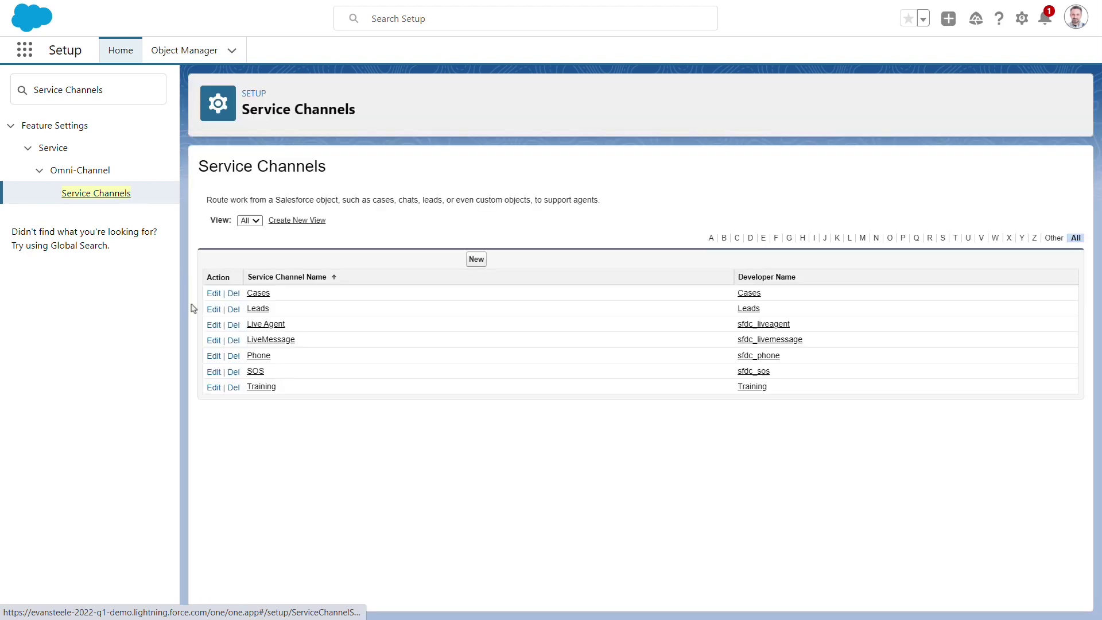
{"action": "left_click", "coordinate": [213, 295]}
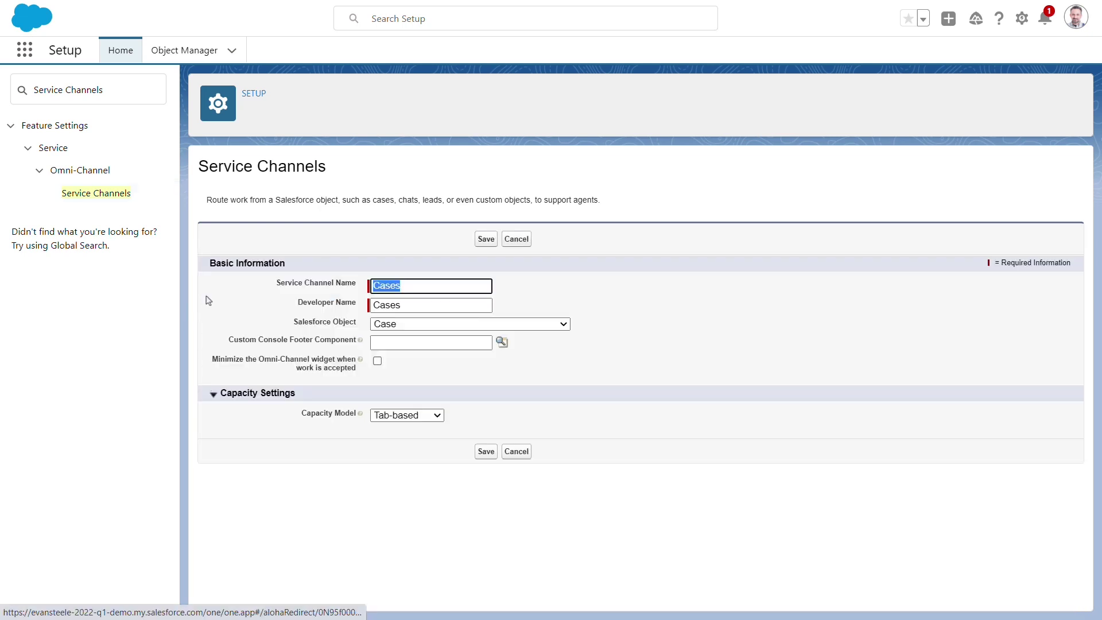
{"action": "left_click", "coordinate": [423, 417]}
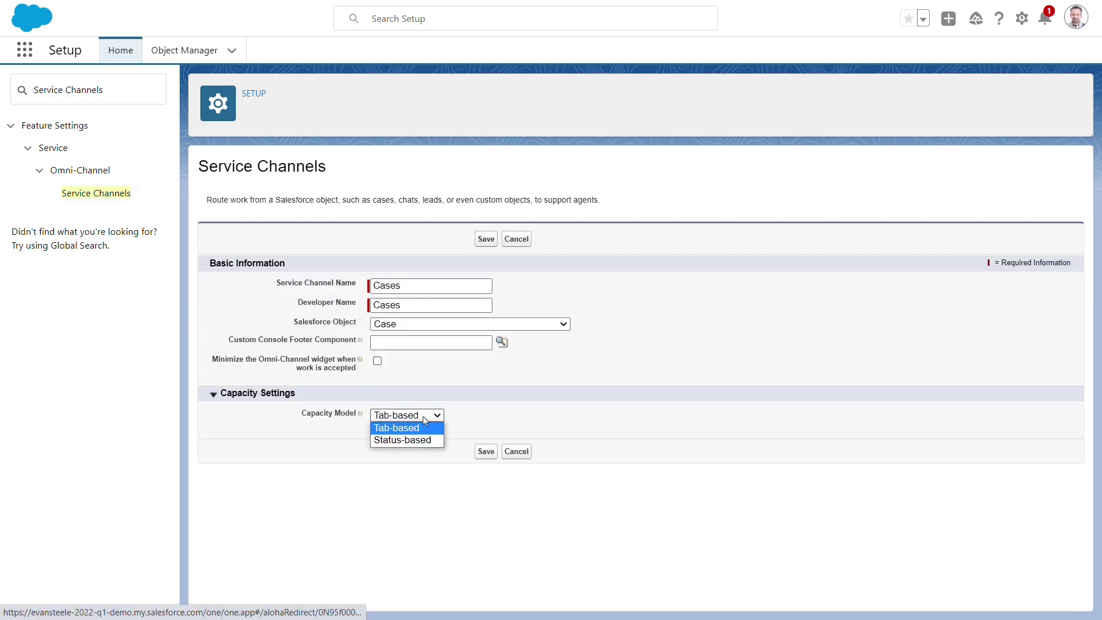
{"action": "left_click", "coordinate": [425, 440]}
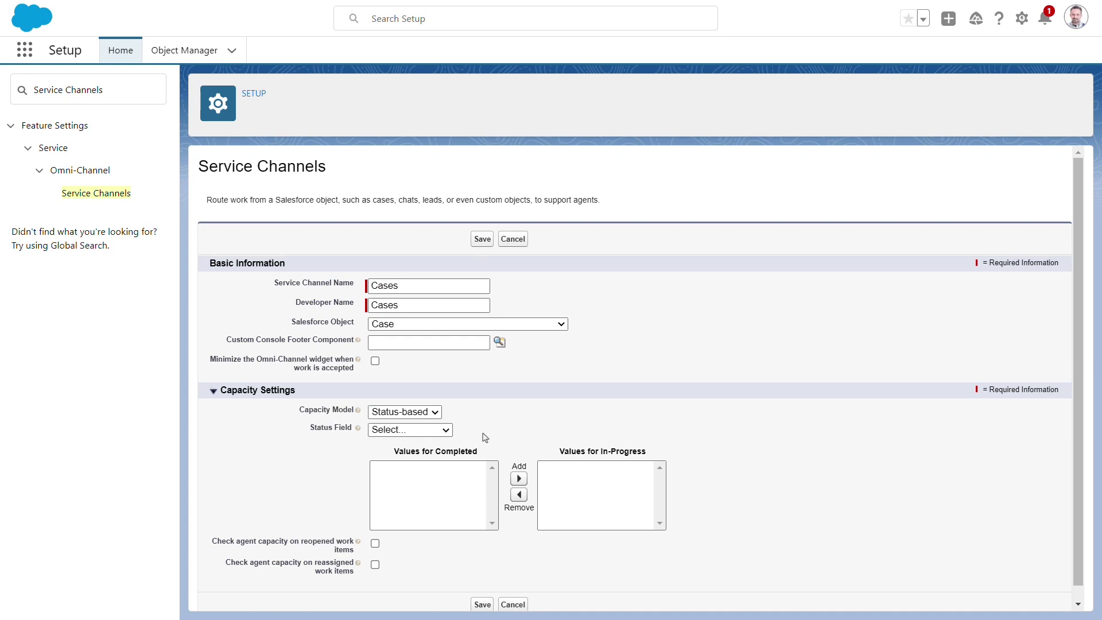
Use the Status field, move Waiting on Customer, Working, New and Escalated to In-Progress, and save.
{"action": "left_click", "coordinate": [447, 431]}
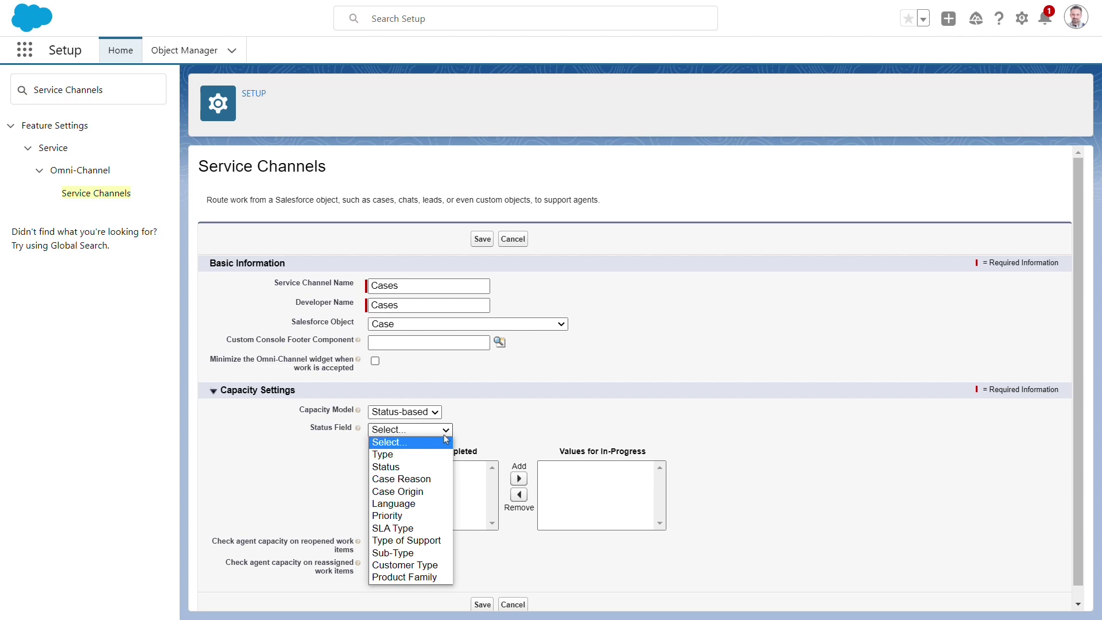
{"action": "left_click", "coordinate": [431, 467]}
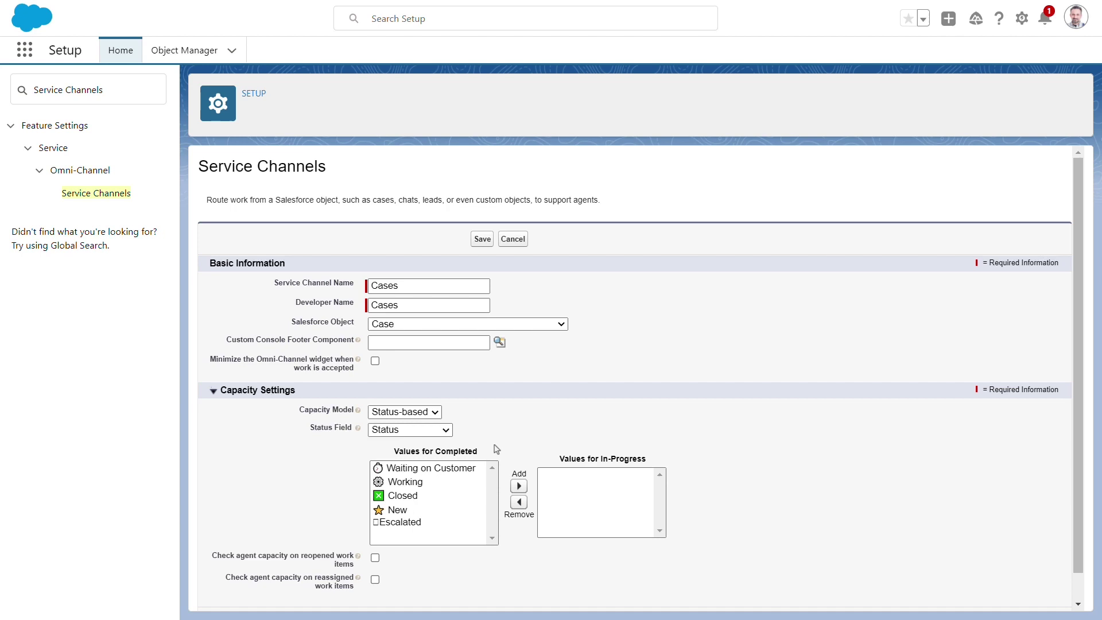
{"action": "left_click", "coordinate": [465, 472]}
{"action": "left_click", "coordinate": [418, 484], "text": "ctrl"}
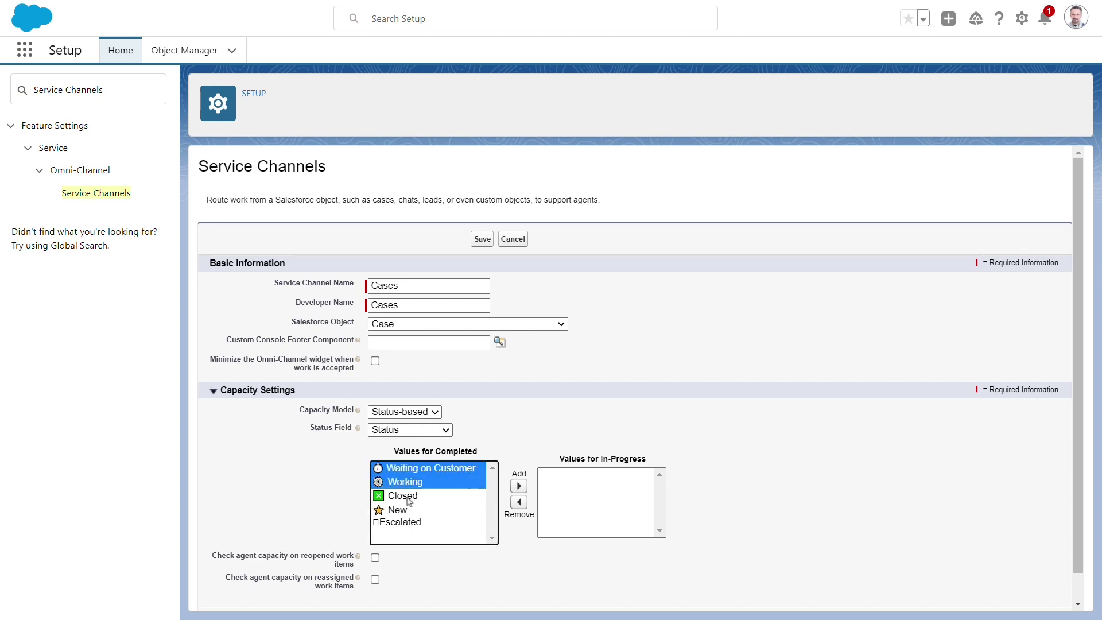
{"action": "left_click", "coordinate": [409, 511], "text": "ctrl"}
{"action": "left_click", "coordinate": [411, 523], "text": "ctrl"}
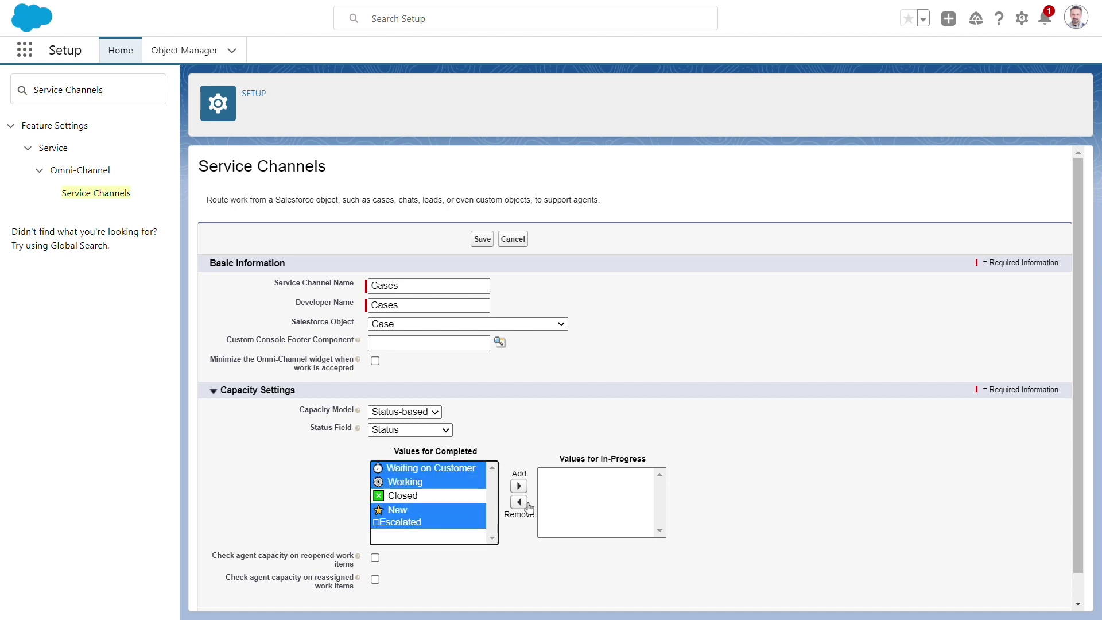
{"action": "left_click", "coordinate": [519, 486]}
{"action": "scroll", "coordinate": [523, 457], "scroll_direction": "down", "scroll_amount": 1}
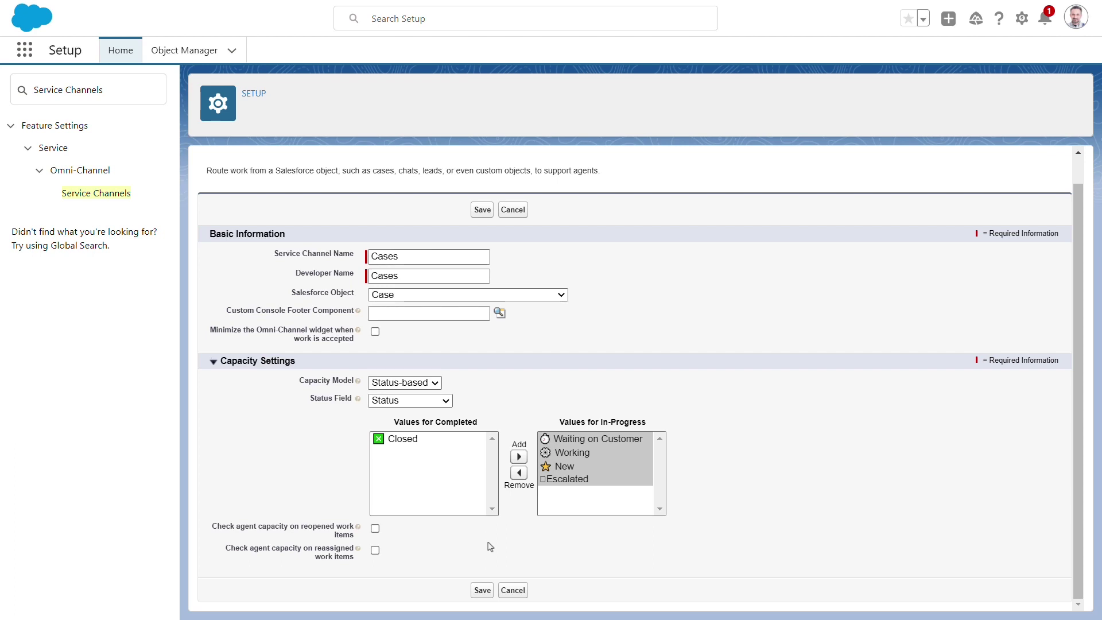
{"action": "left_click", "coordinate": [484, 592]}
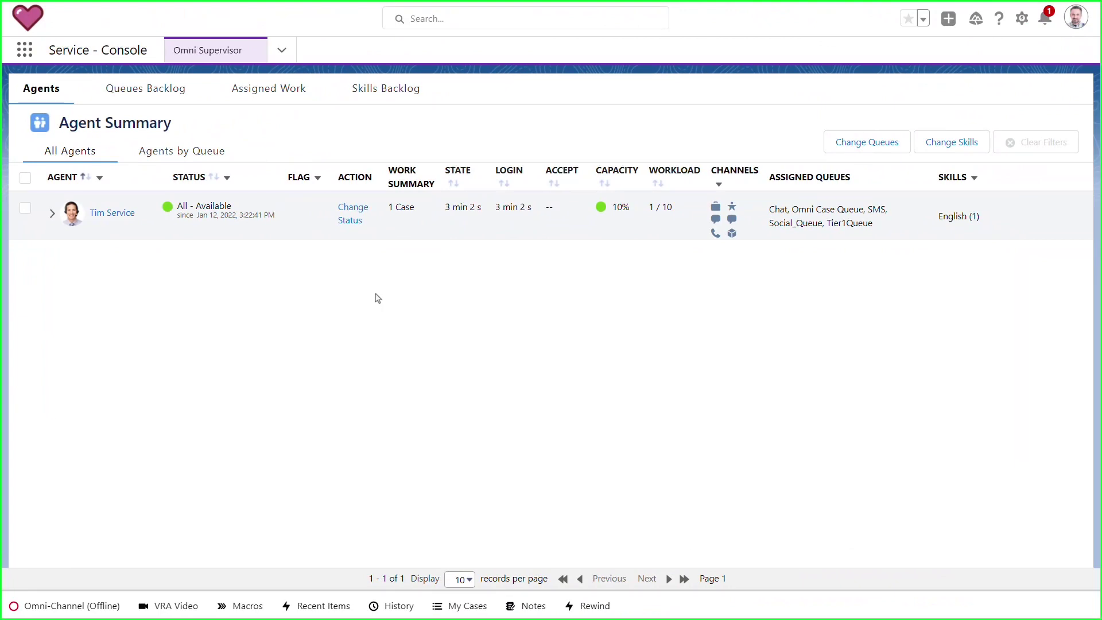
Switch the console to the Cases list and check cases 00001400, 00005302, 00001740 and 00001630.
{"action": "left_click", "coordinate": [280, 52]}
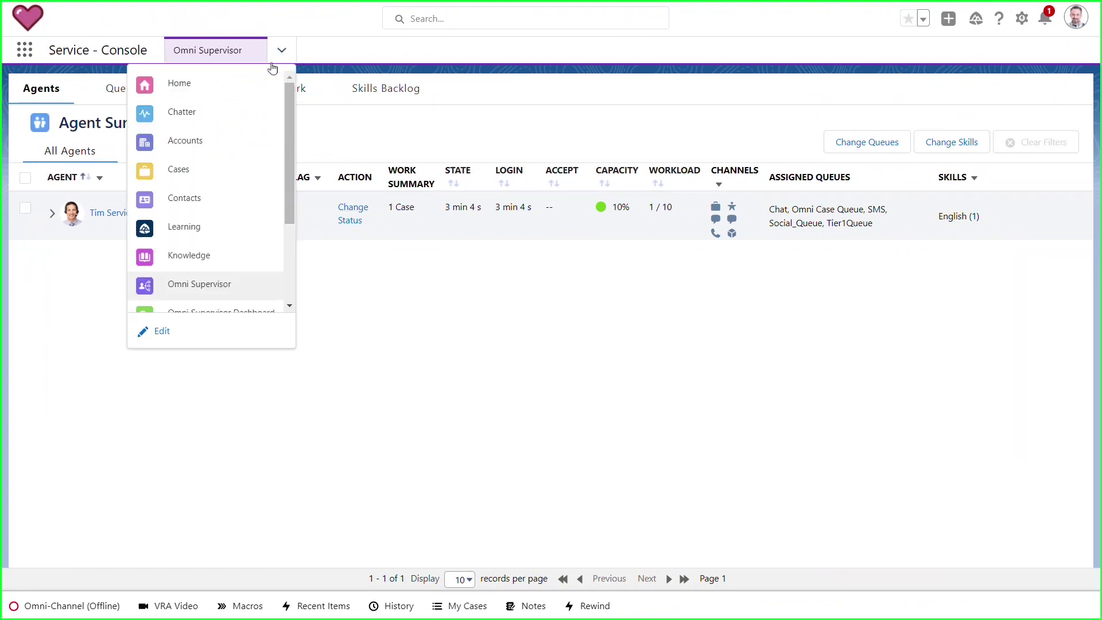
{"action": "left_click", "coordinate": [238, 171]}
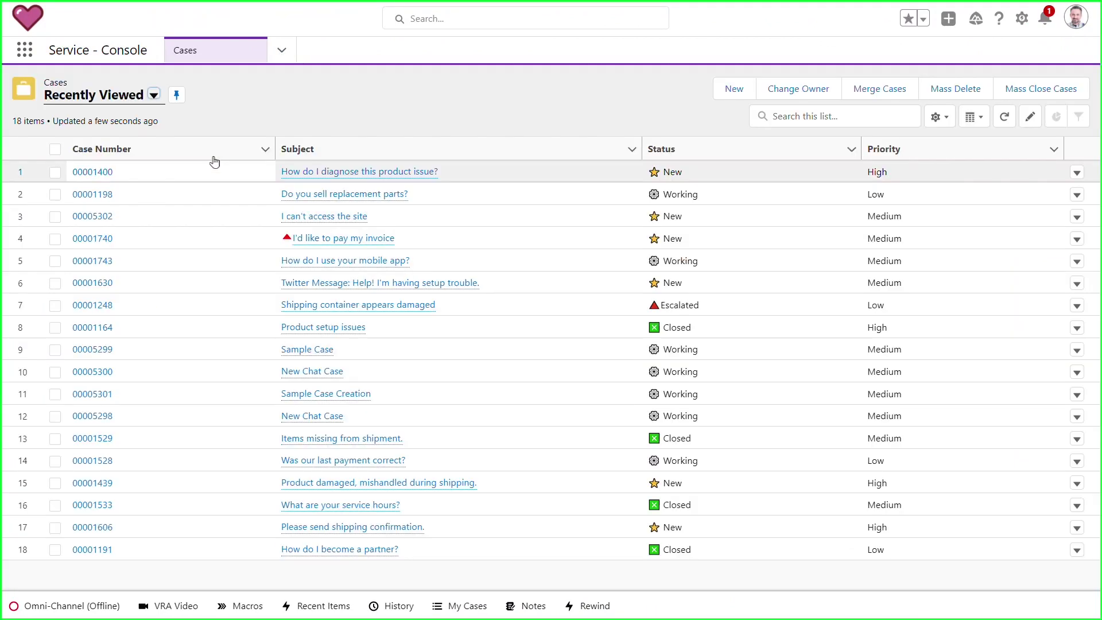
{"action": "left_click", "coordinate": [55, 173]}
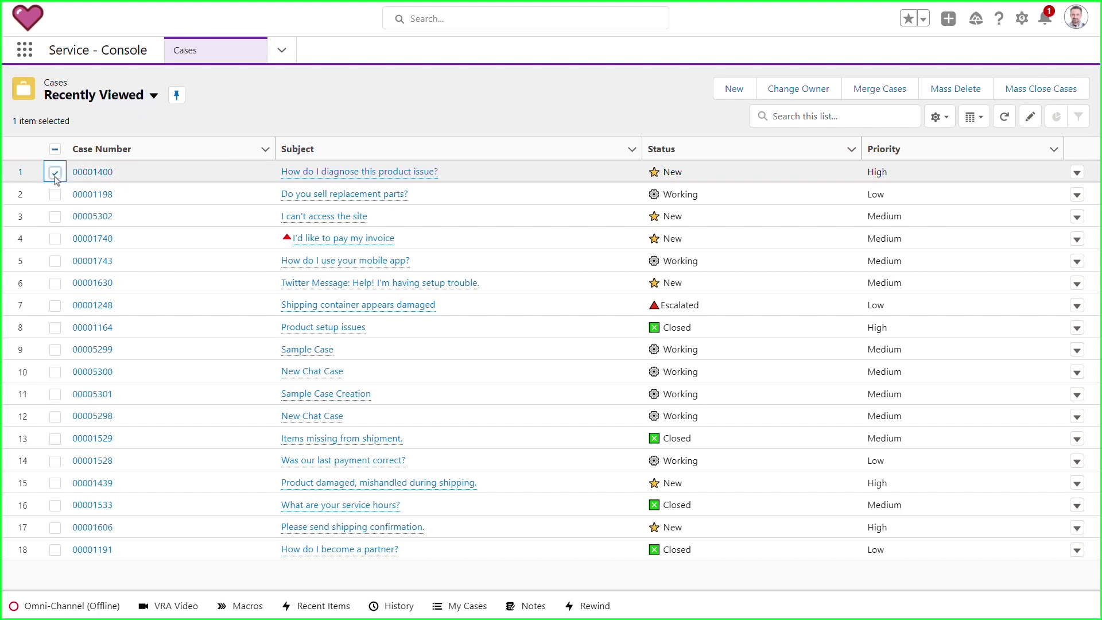
{"action": "left_click", "coordinate": [55, 217]}
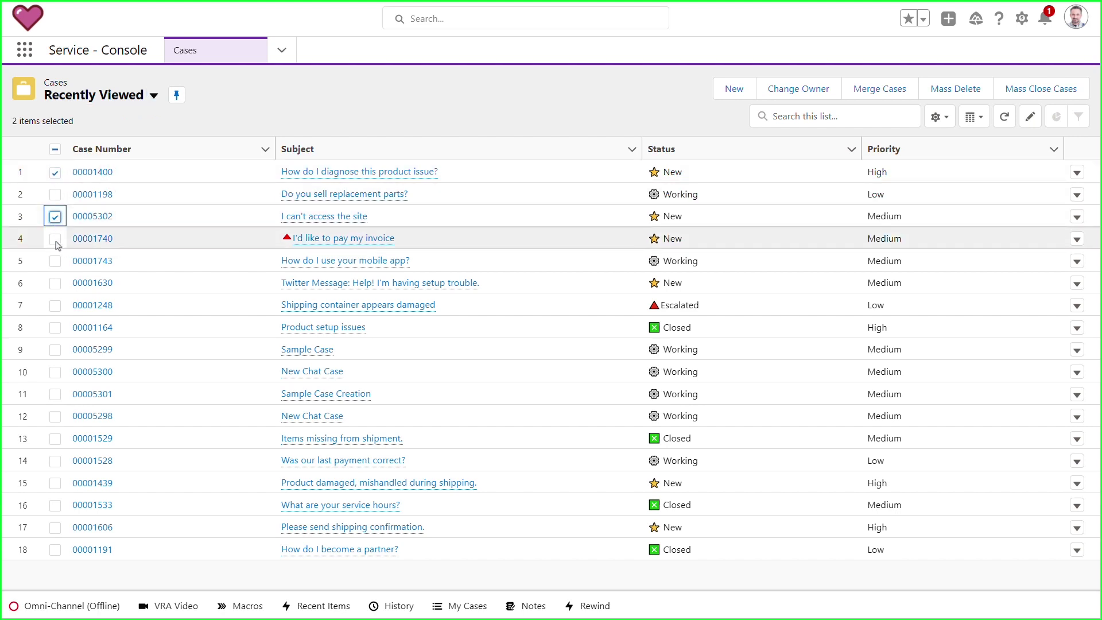
{"action": "left_click", "coordinate": [55, 240]}
{"action": "left_click", "coordinate": [55, 283]}
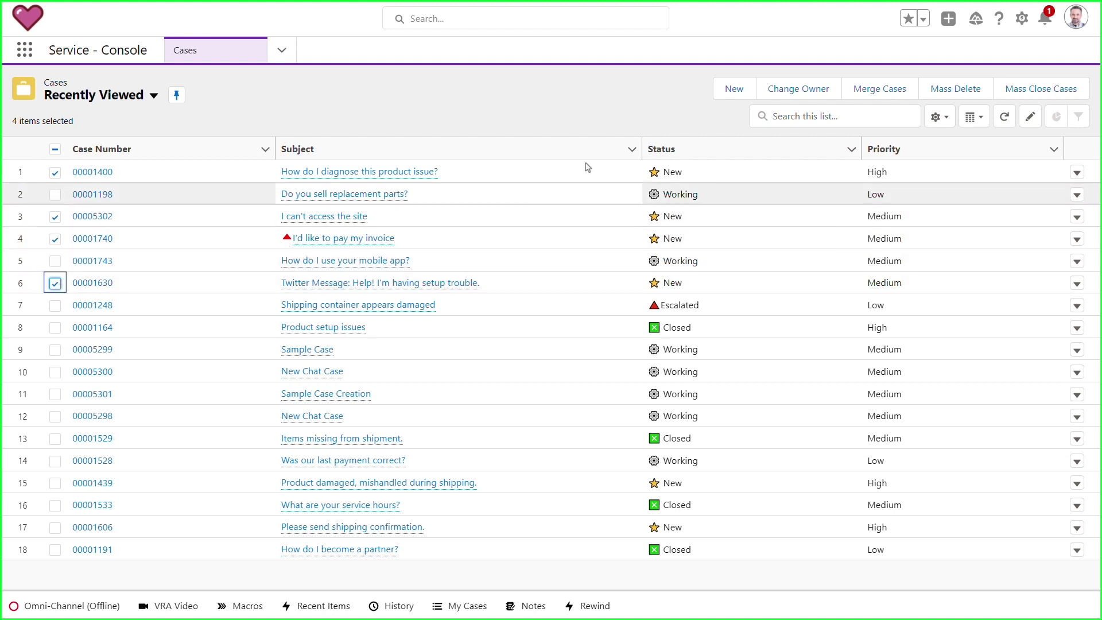
Change the four checked cases' owner to the Omni Case Queue queue.
{"action": "left_click", "coordinate": [775, 92]}
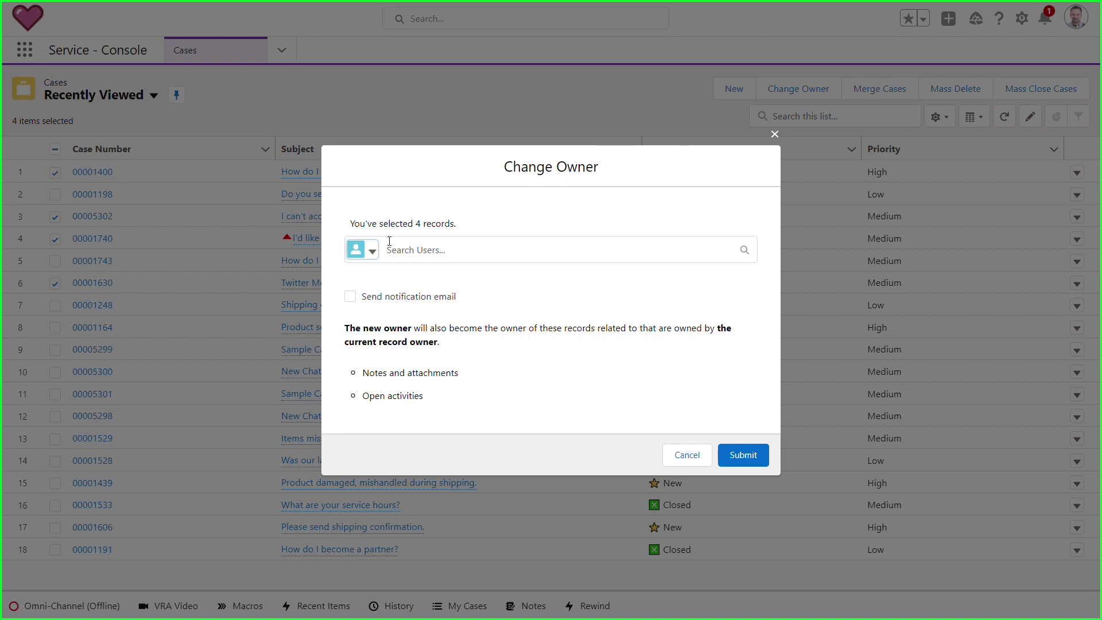
{"action": "left_click", "coordinate": [372, 251]}
{"action": "left_click", "coordinate": [405, 366]}
{"action": "left_click", "coordinate": [524, 249]}
{"action": "type", "text": "Omni"}
{"action": "left_click", "coordinate": [524, 309]}
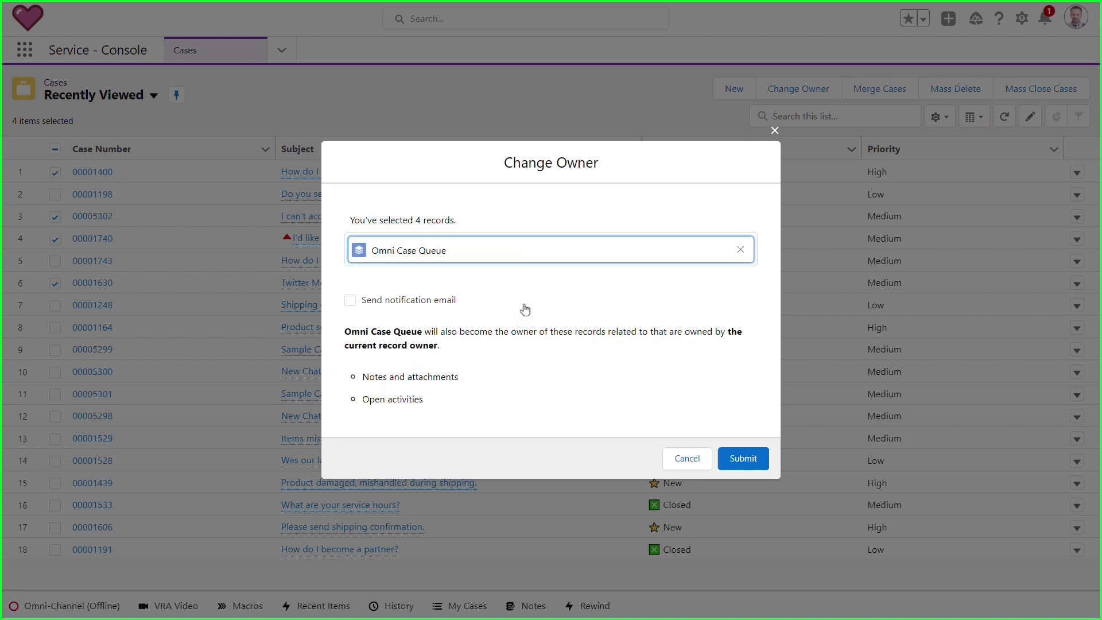
{"action": "left_click", "coordinate": [727, 458]}
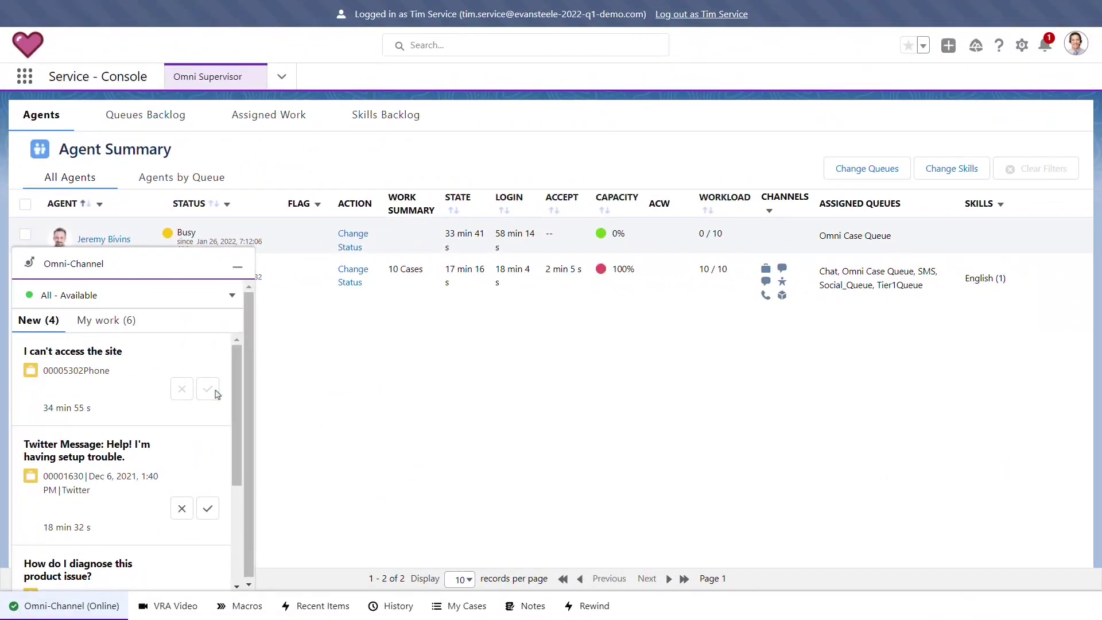
Accept all four routed case requests, then close the 'I can't access the site' case.
{"action": "left_click", "coordinate": [207, 388]}
{"action": "left_click", "coordinate": [208, 413]}
{"action": "left_click", "coordinate": [232, 357]}
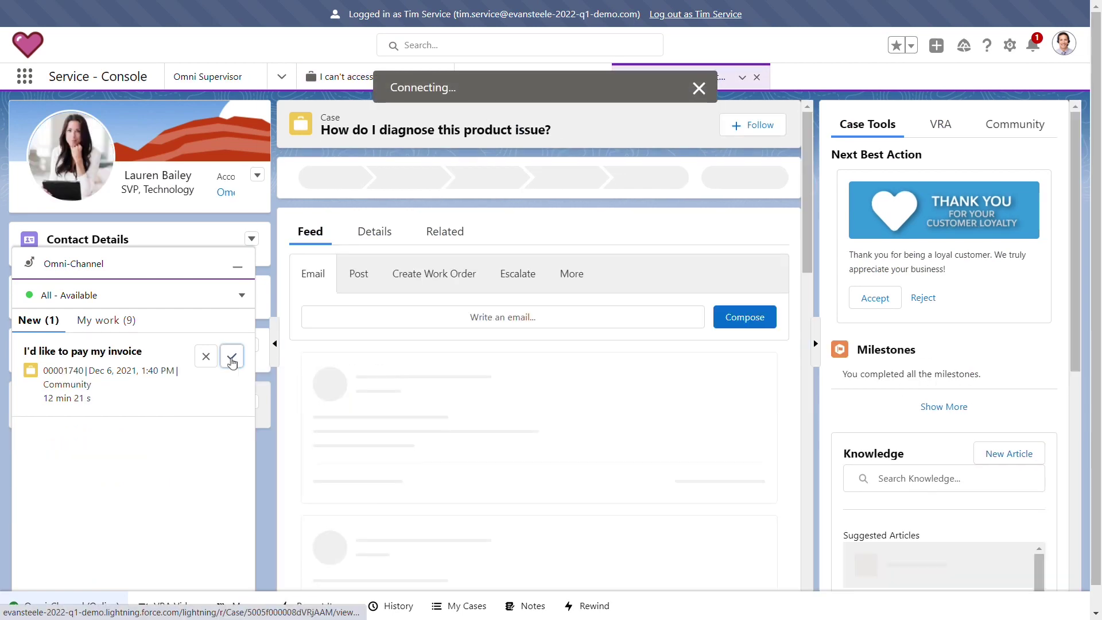
{"action": "left_click", "coordinate": [230, 357]}
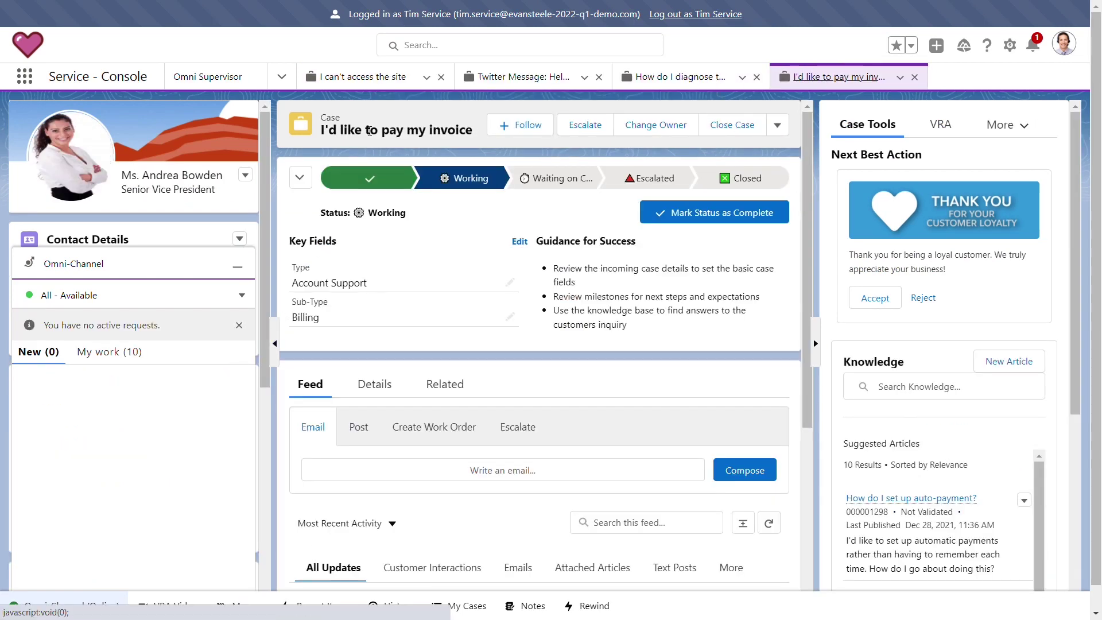
{"action": "left_click", "coordinate": [441, 78]}
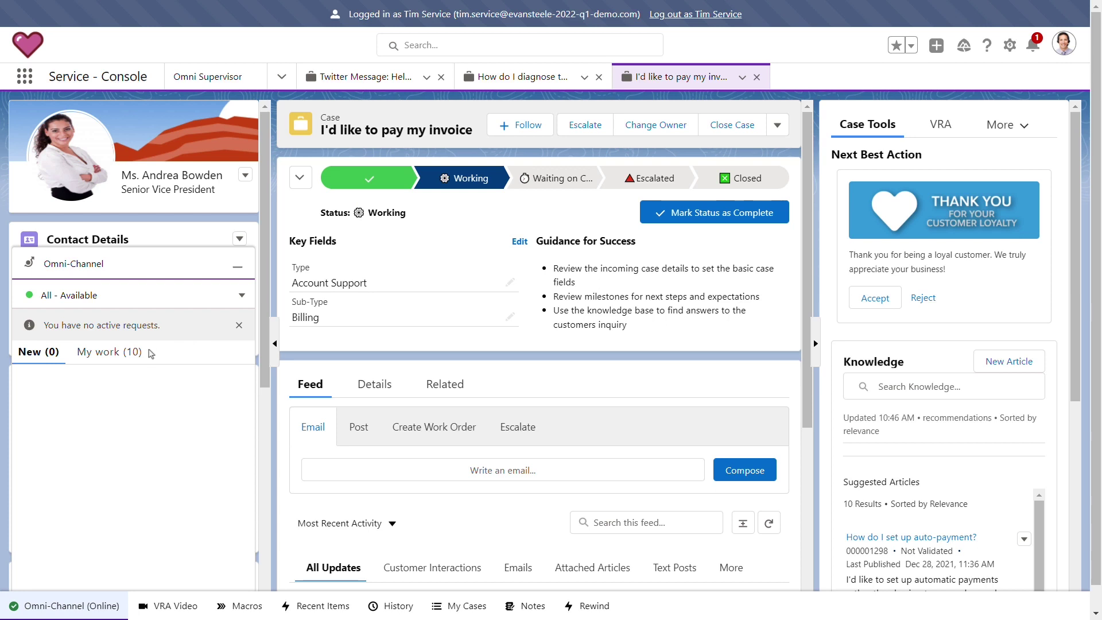
Set Omni-Channel presence to Offline, then back to All - Available.
{"action": "left_click", "coordinate": [240, 296]}
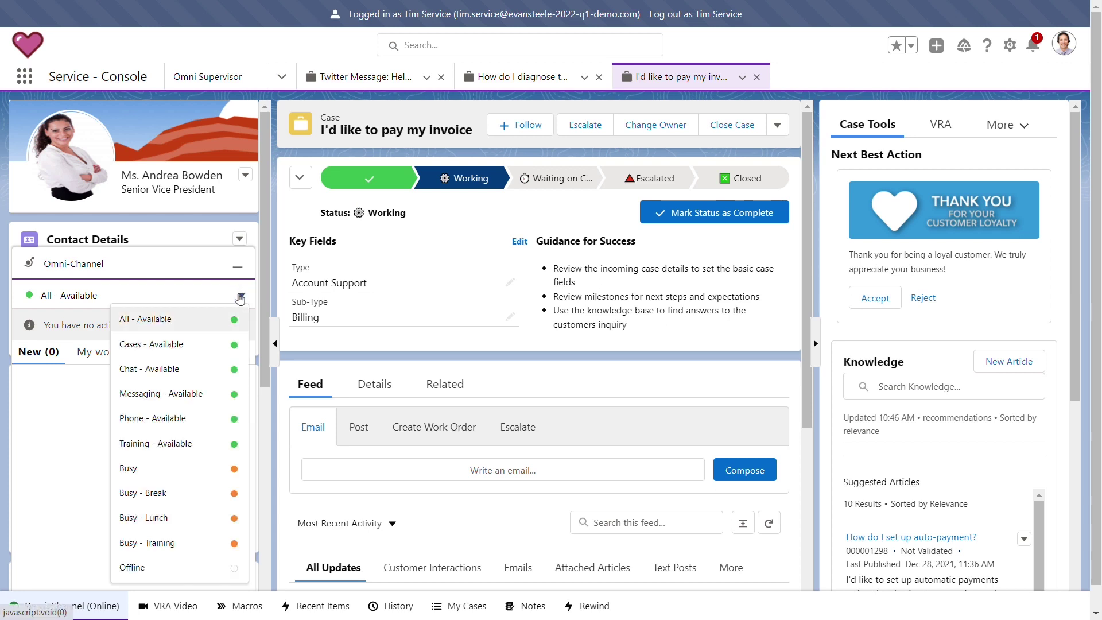
{"action": "left_click", "coordinate": [224, 561]}
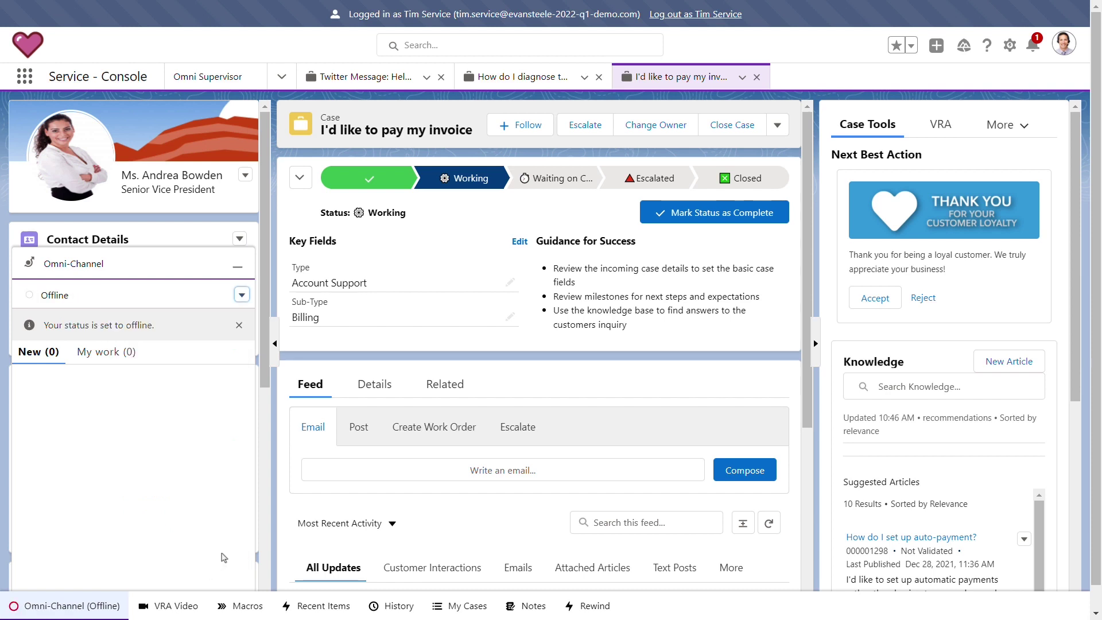
{"action": "left_click", "coordinate": [241, 296]}
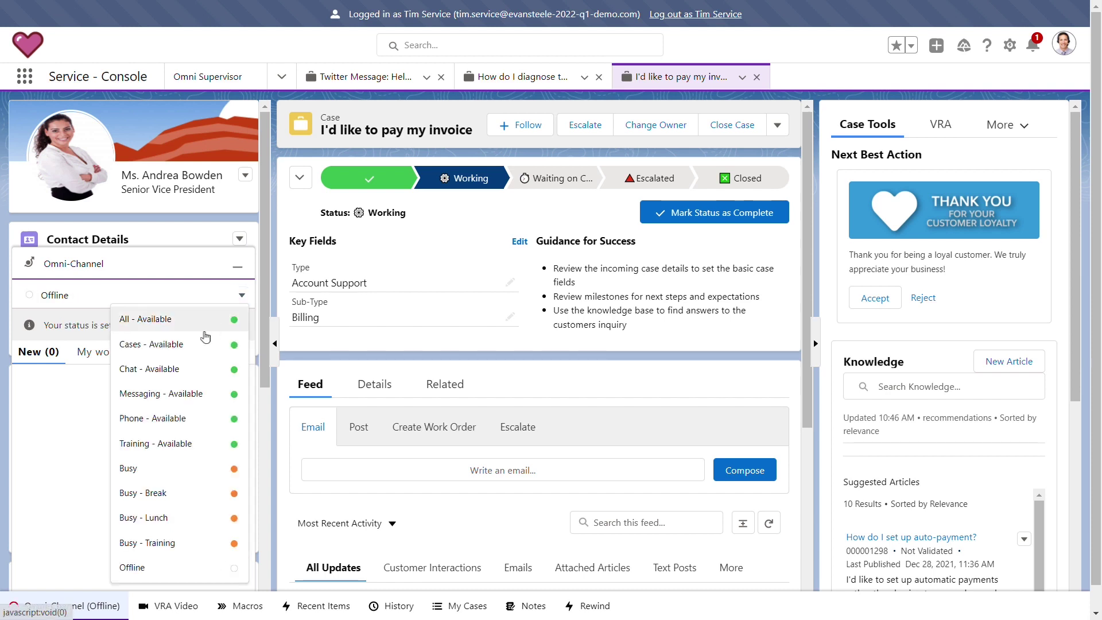
{"action": "left_click", "coordinate": [204, 332]}
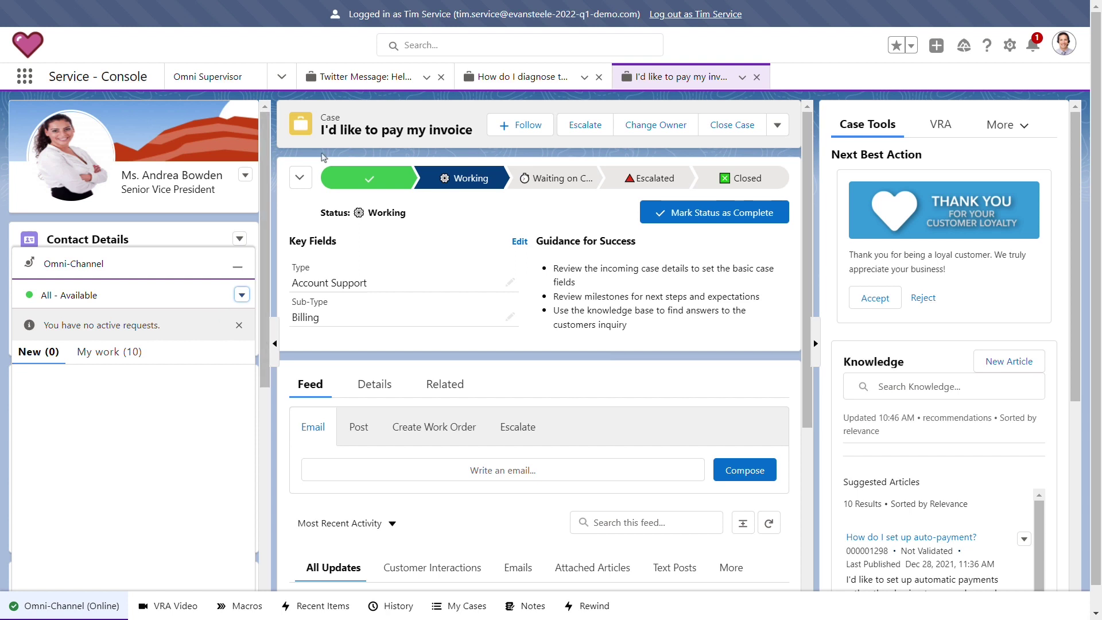
Mark Closed as the current status of the Twitter Message setup-trouble case.
{"action": "left_click", "coordinate": [369, 81]}
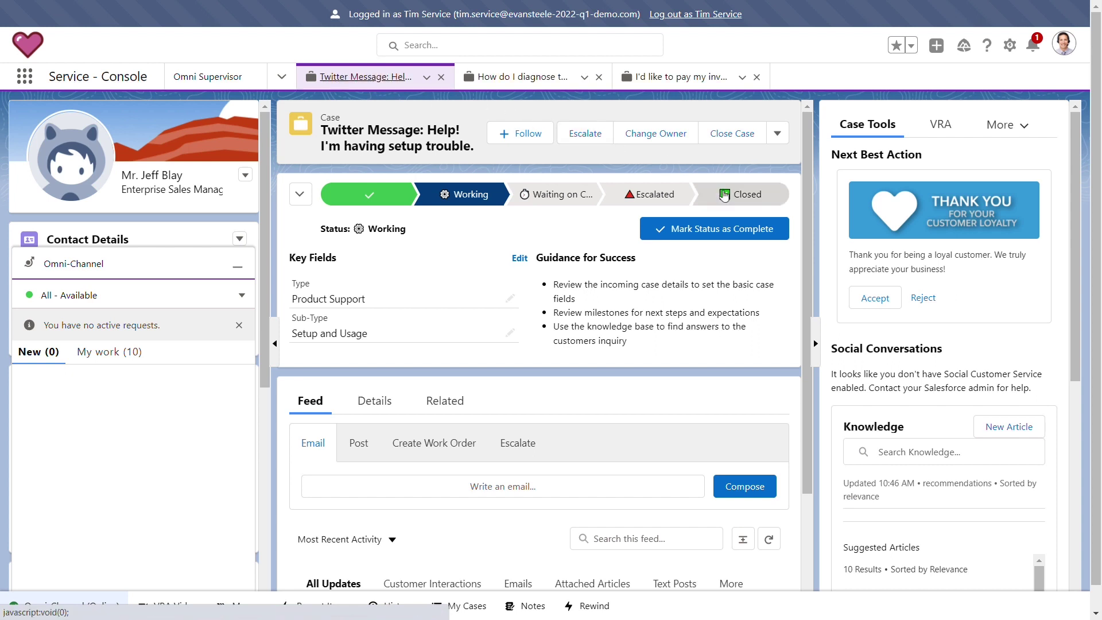
{"action": "left_click", "coordinate": [725, 197]}
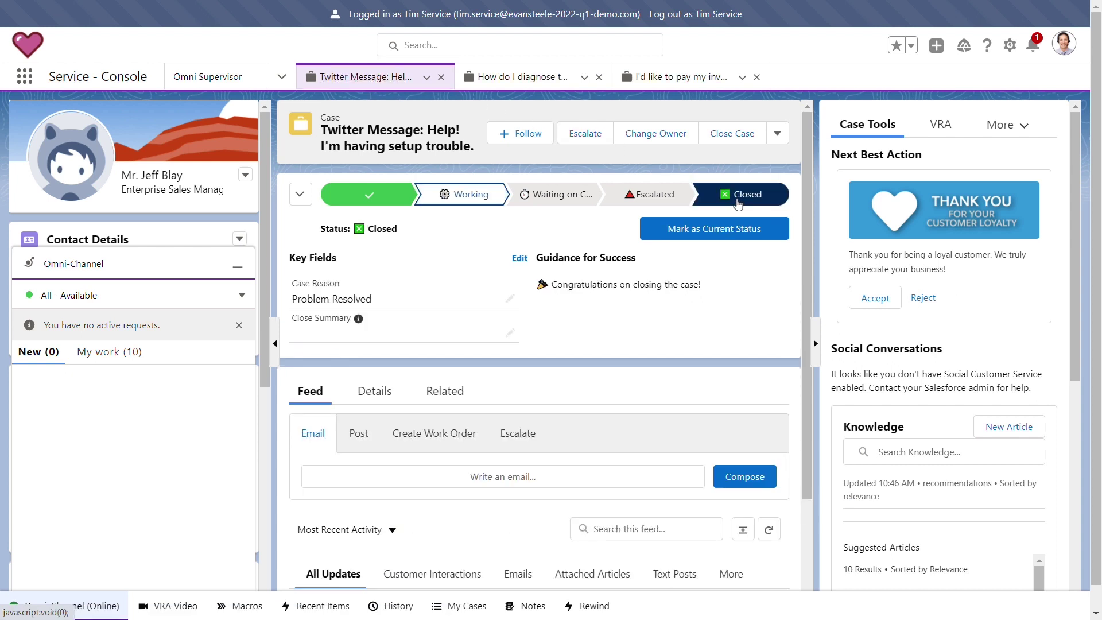
{"action": "left_click", "coordinate": [739, 235]}
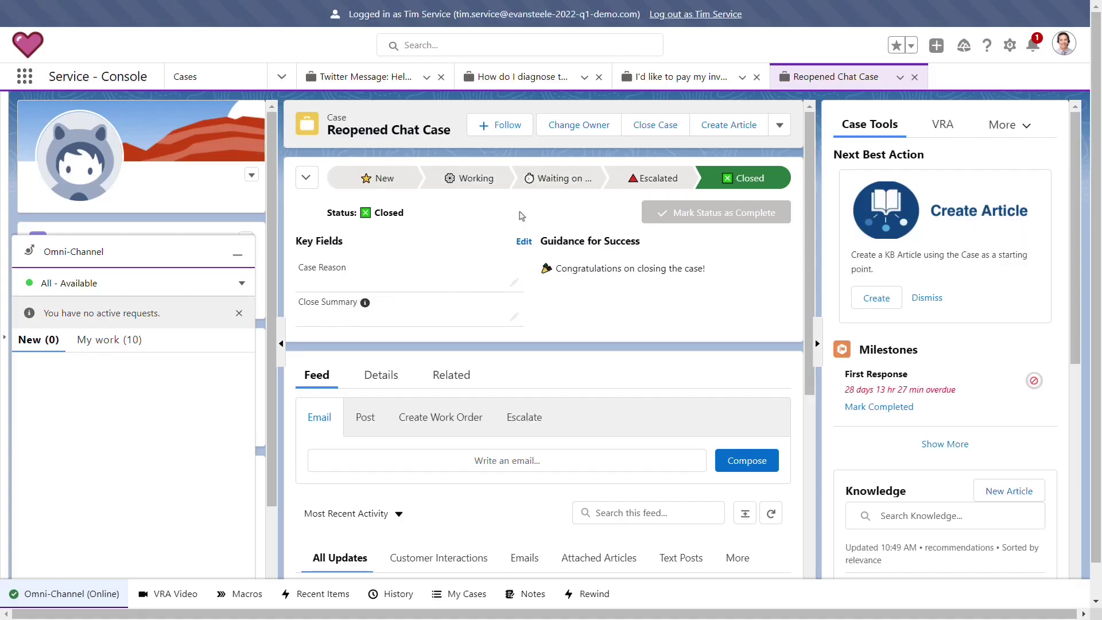
Mark Working as the current status of the Reopened Chat Case.
{"action": "left_click", "coordinate": [486, 180]}
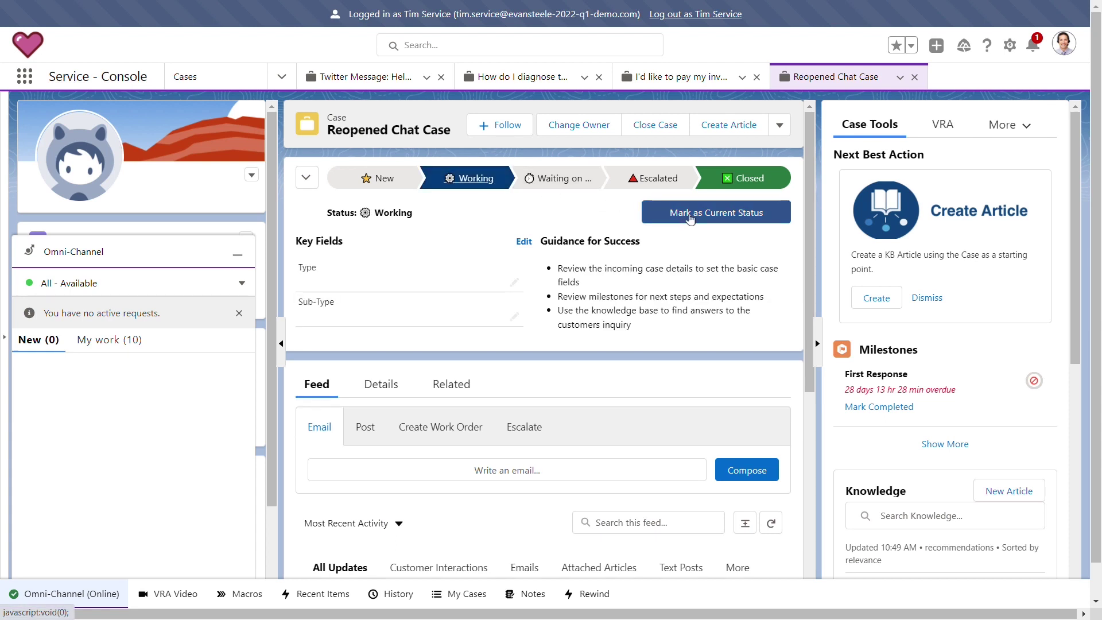
{"action": "left_click", "coordinate": [691, 217]}
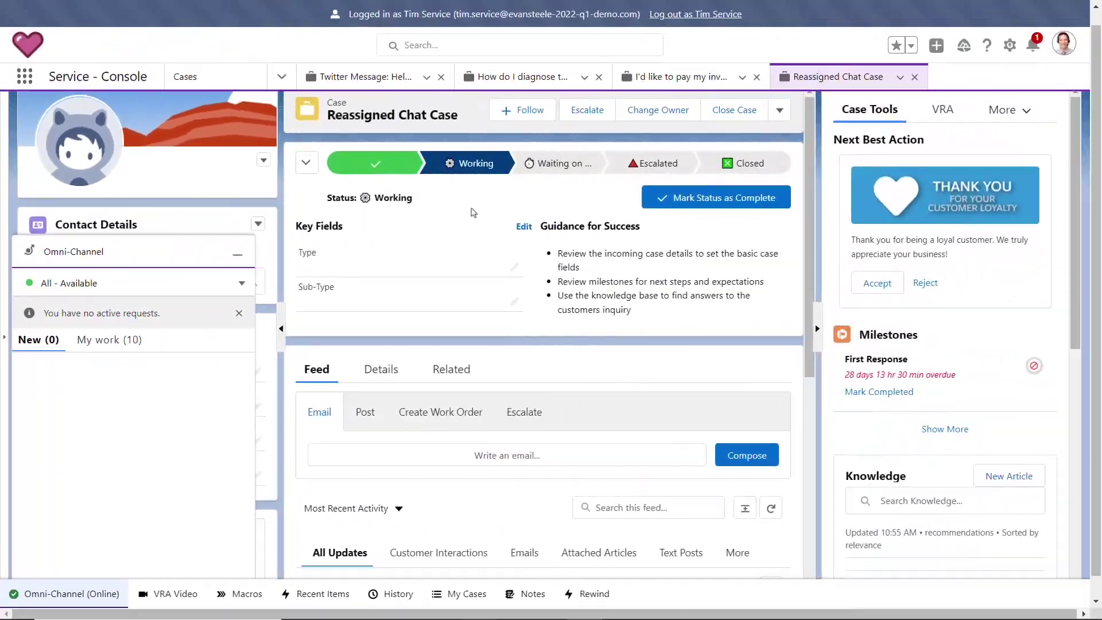
Change the Reassigned Chat Case's owner to the logged-in agent's own user.
{"action": "left_click", "coordinate": [655, 110]}
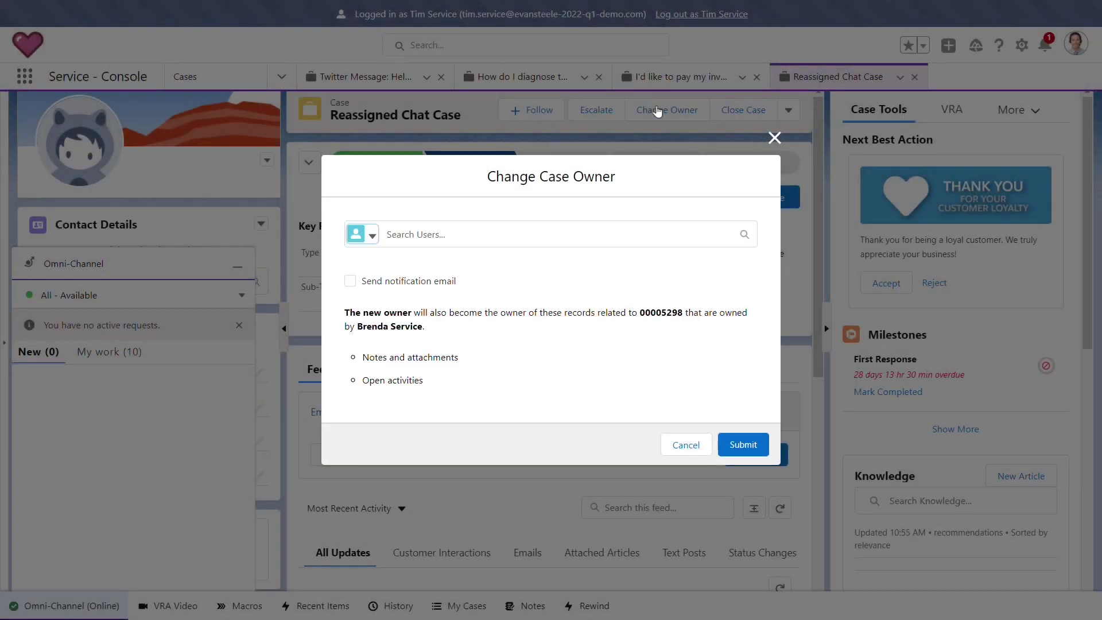
{"action": "left_click", "coordinate": [625, 236]}
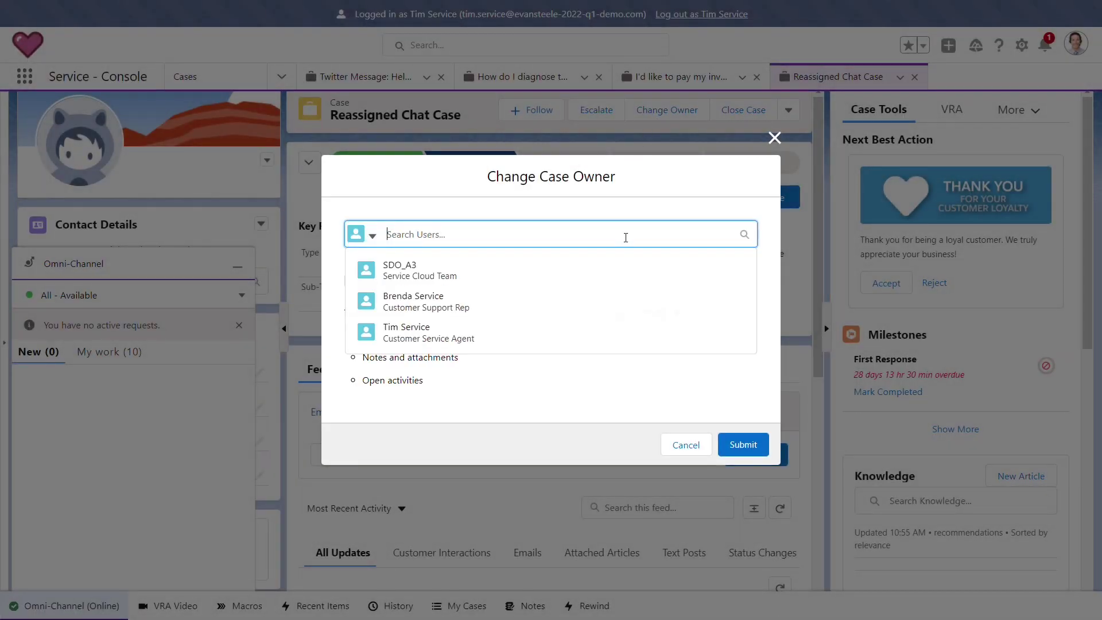
{"action": "left_click", "coordinate": [615, 337]}
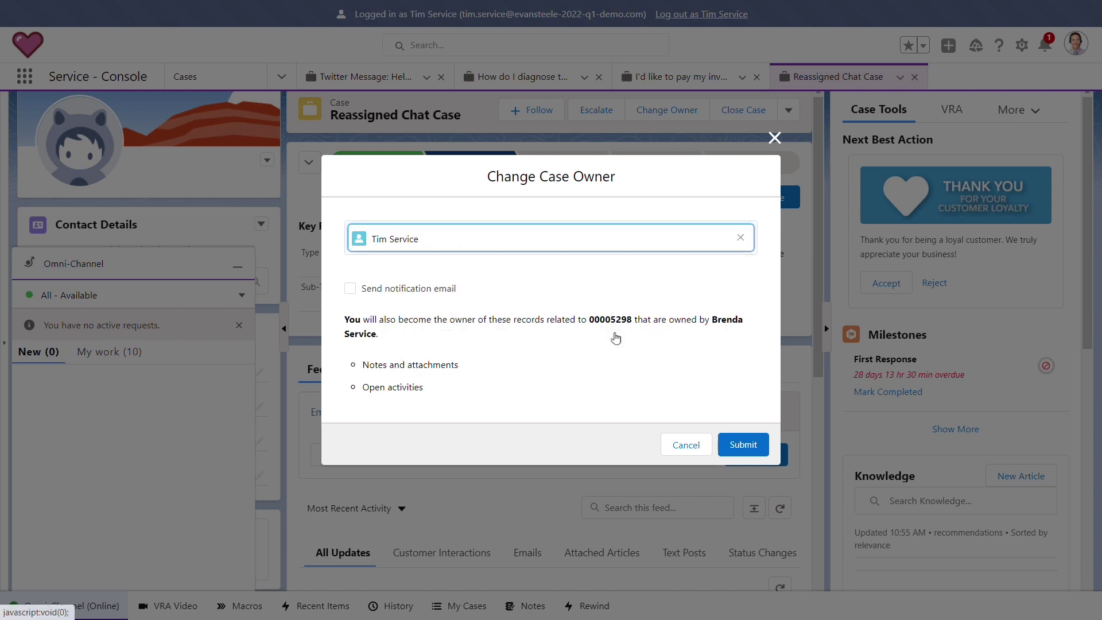
{"action": "left_click", "coordinate": [733, 446]}
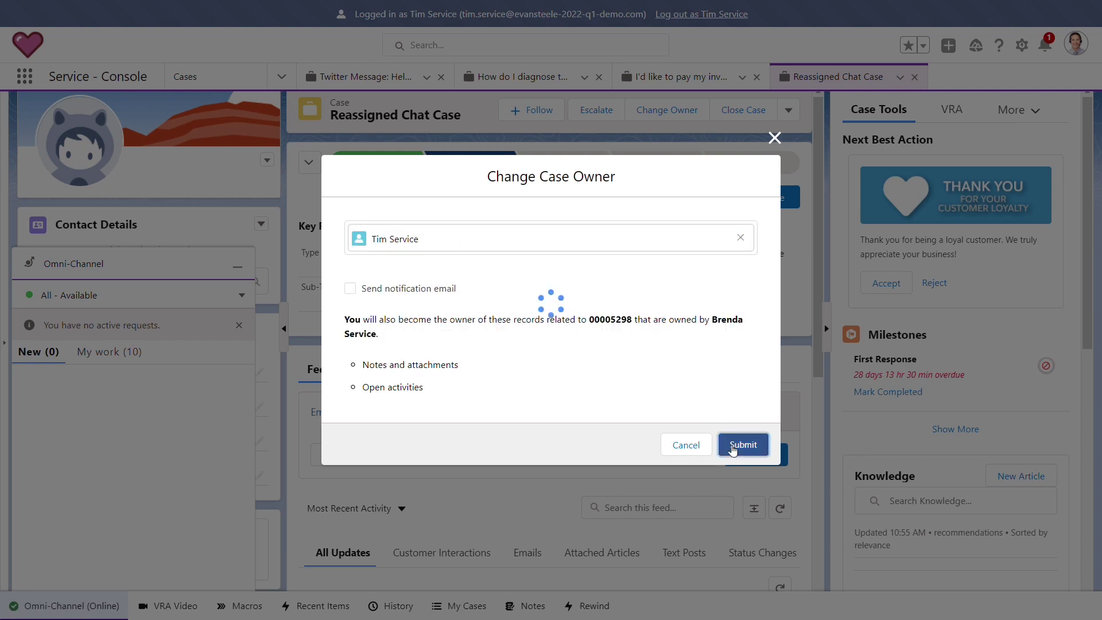